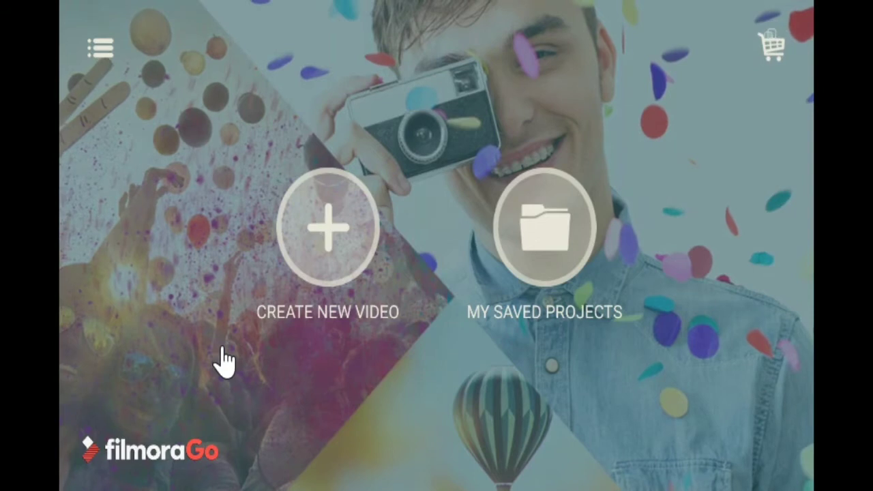
Start a new video and open the Lords Mobile gameplay recordings folder
left_click(339, 230)
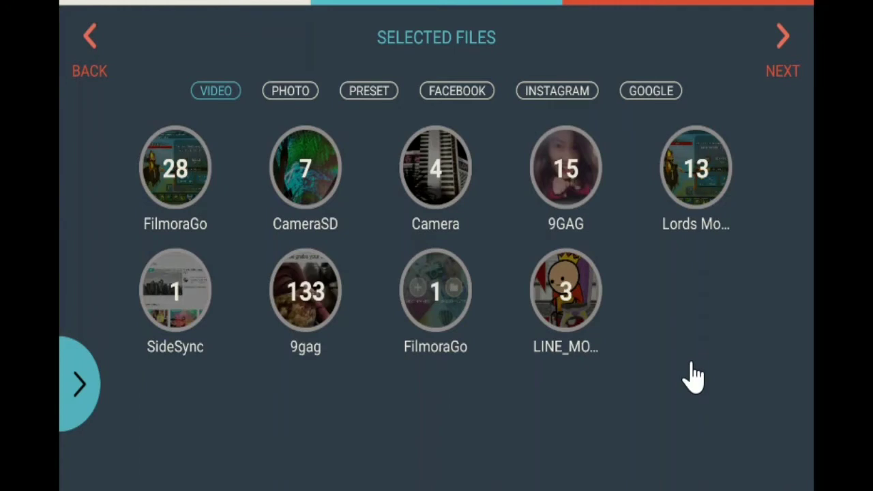
left_click(709, 205)
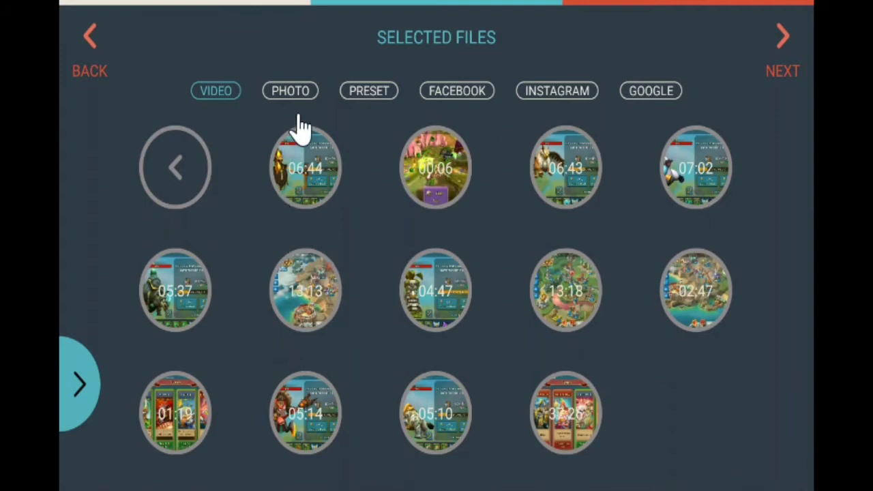
Trim the start off the 06:44 gameplay clip so only the final 01:53 remains
left_click(318, 191)
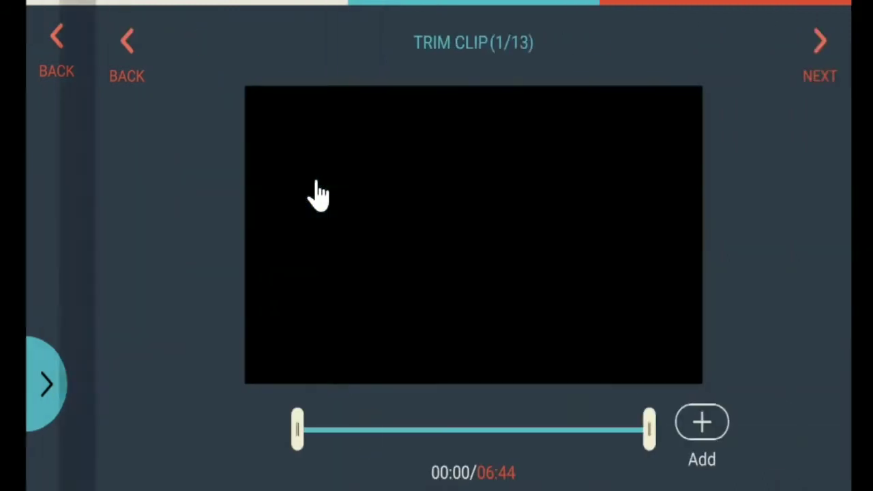
left_click(448, 252)
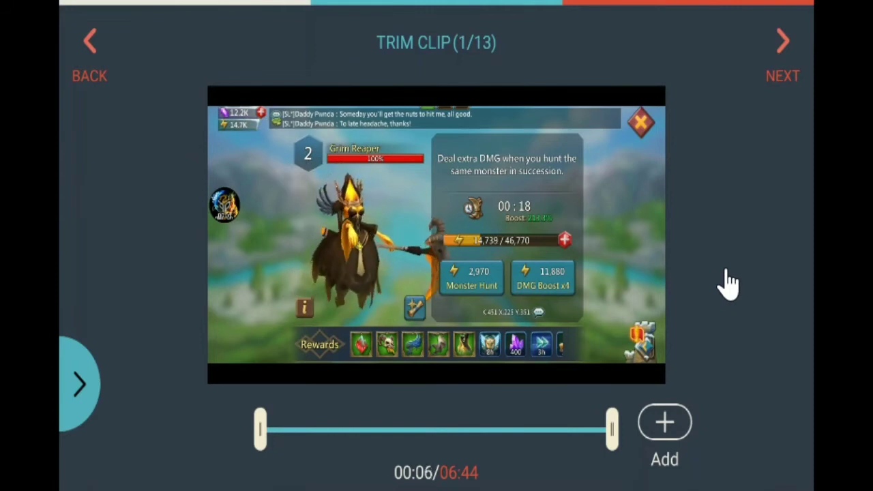
left_click(396, 251)
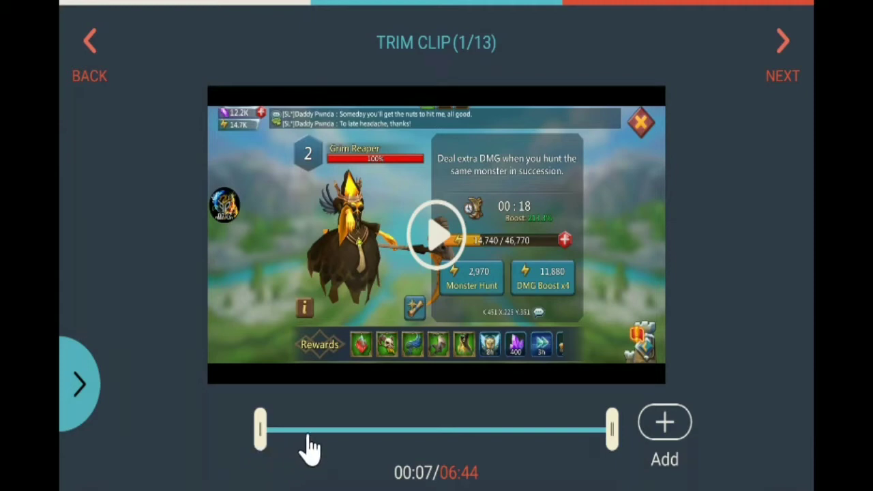
left_click_drag(255, 430, 515, 447)
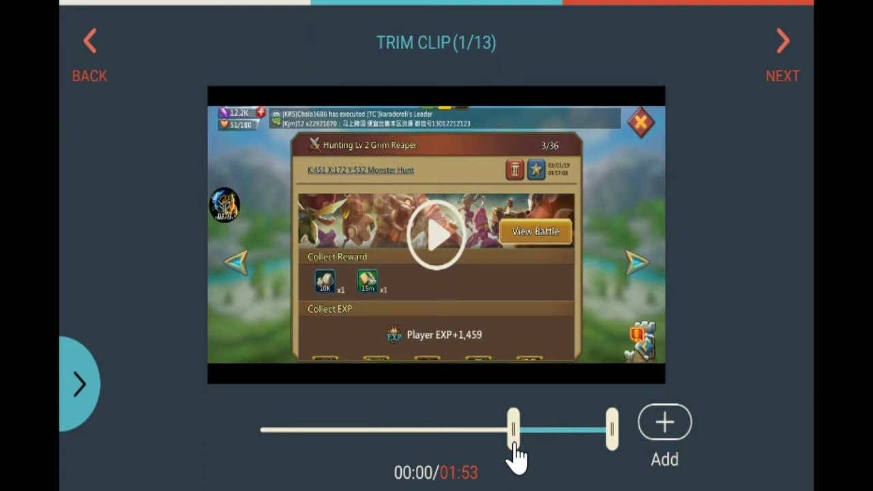
left_click(434, 232)
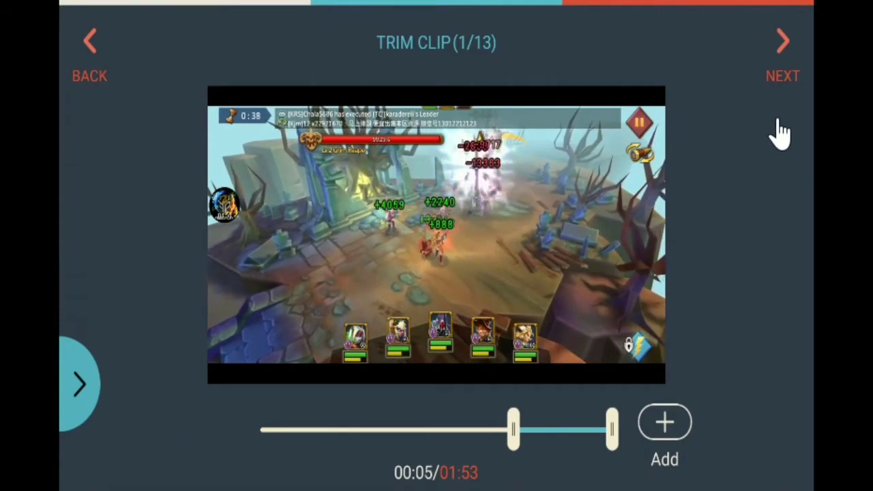
Add the trimmed 01:53 clip to the selection tray and continue to the editor with it
left_click(788, 80)
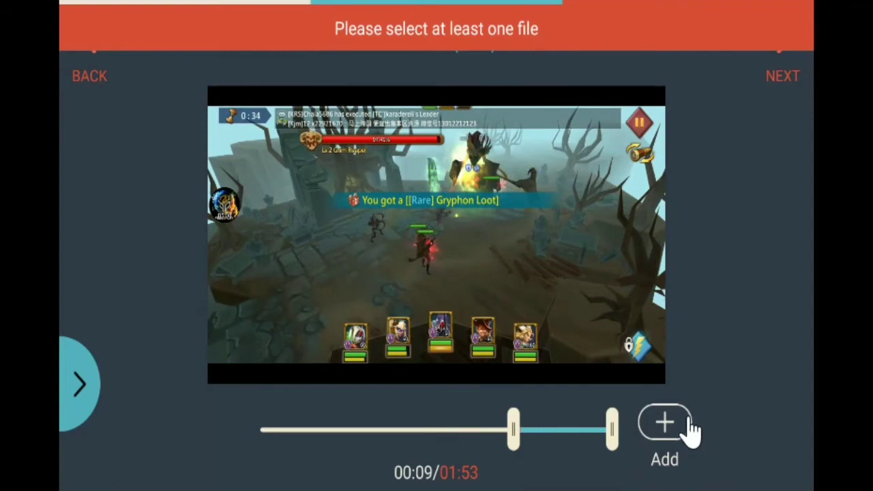
left_click(692, 430)
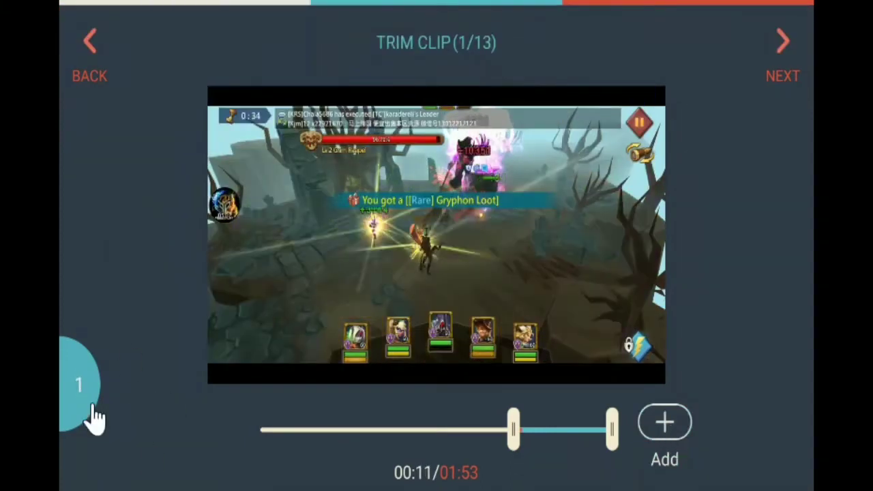
left_click(566, 209)
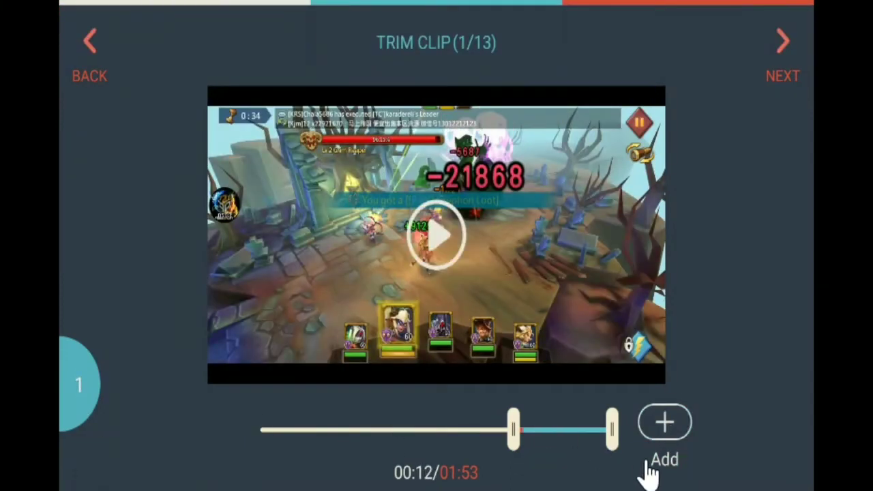
left_click(85, 386)
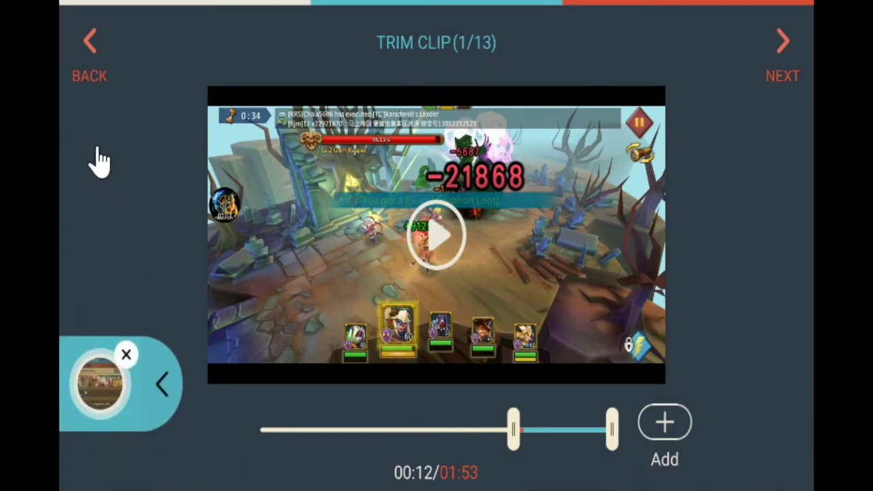
left_click(97, 74)
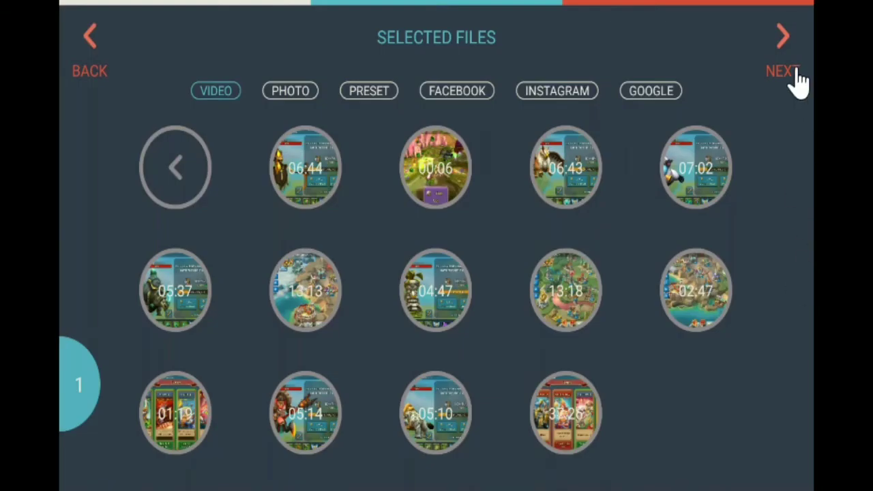
left_click(797, 74)
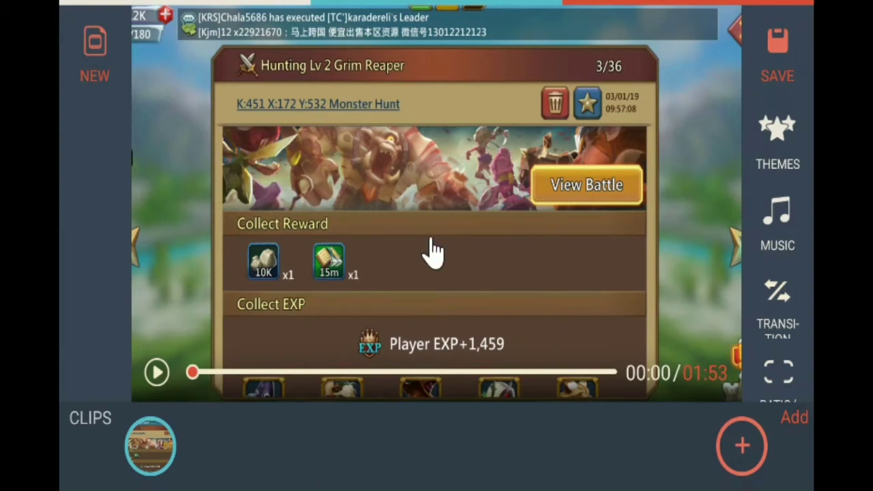
Open the aspect ratio options and switch the clip to full-frame display
left_click(790, 386)
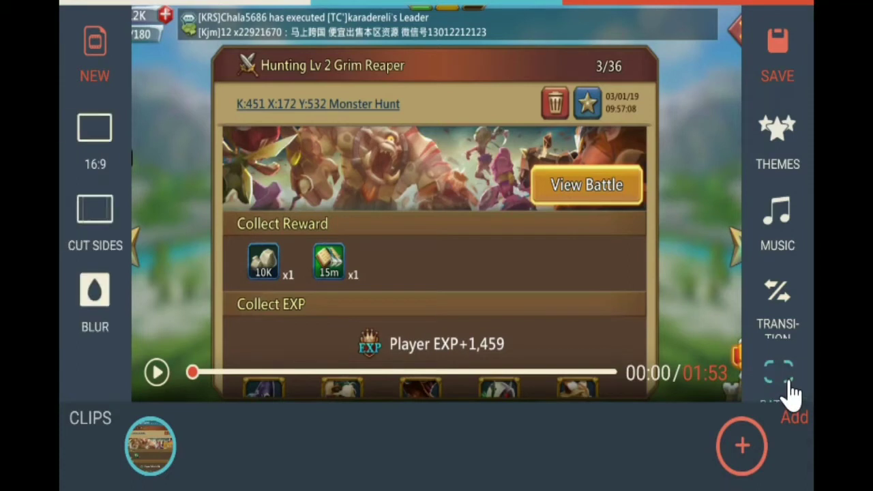
left_click(95, 213)
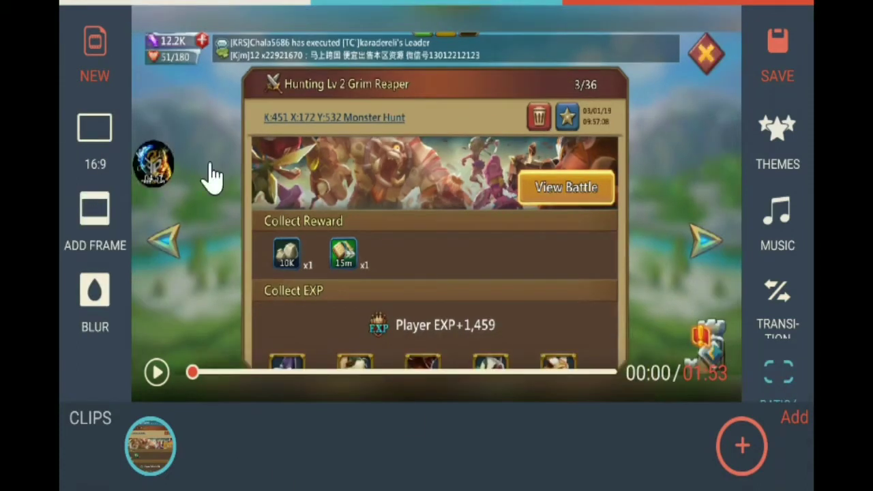
left_click(806, 327)
left_click_drag(812, 270, 809, 244)
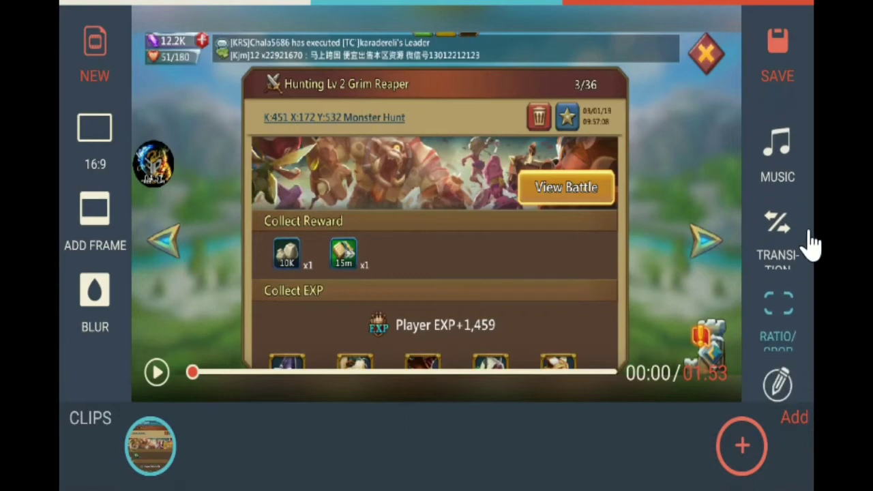
left_click(780, 302)
Toggle the blurred background bars off and back on, then switch to Cut Sides
left_click(101, 315)
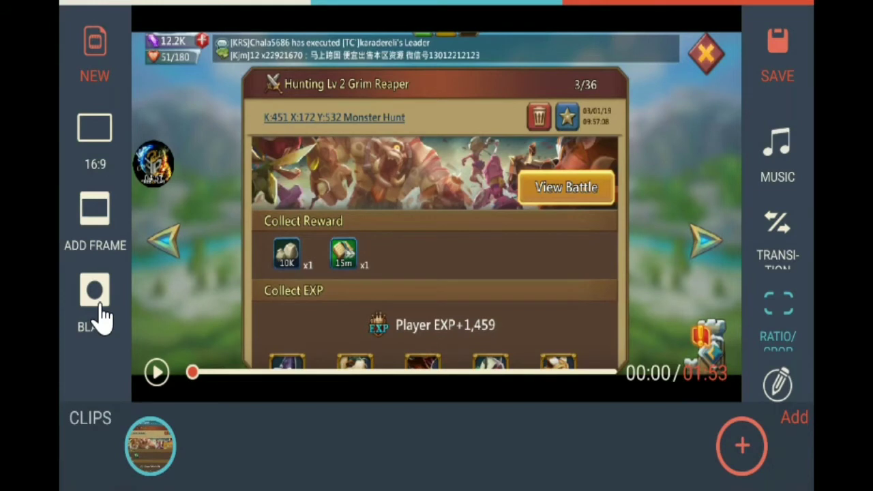
left_click(101, 316)
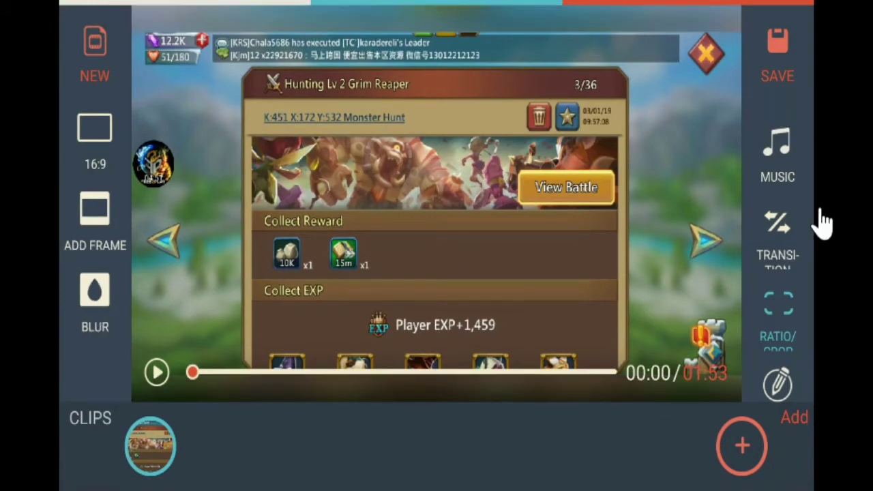
scroll(809, 293, "up", 2)
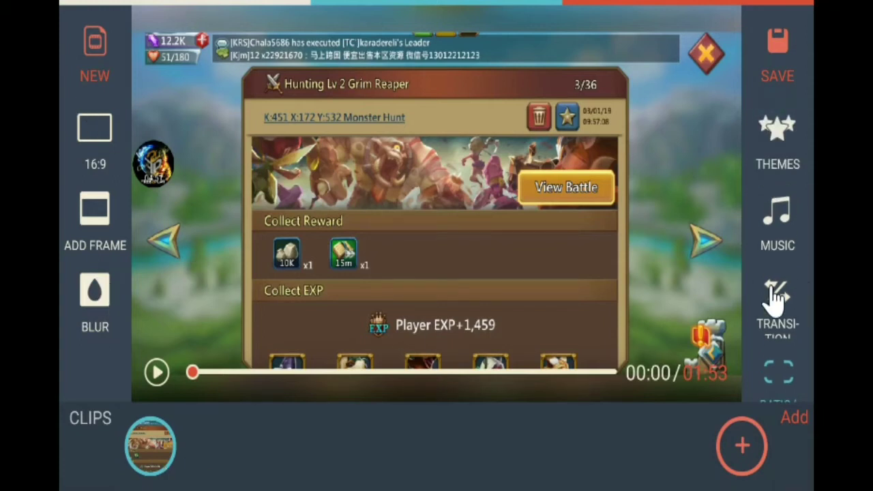
left_click(93, 227)
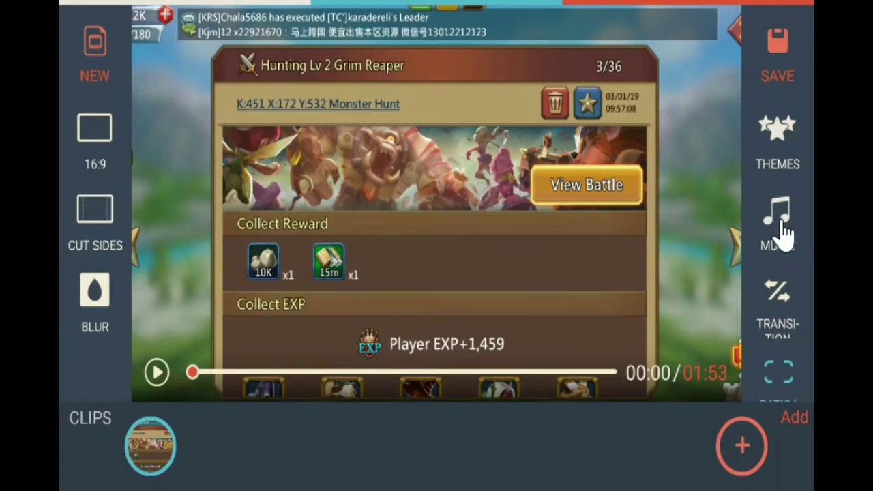
Apply the Winter theme from the theme list, then bring up the clip's editing tools
left_click(793, 148)
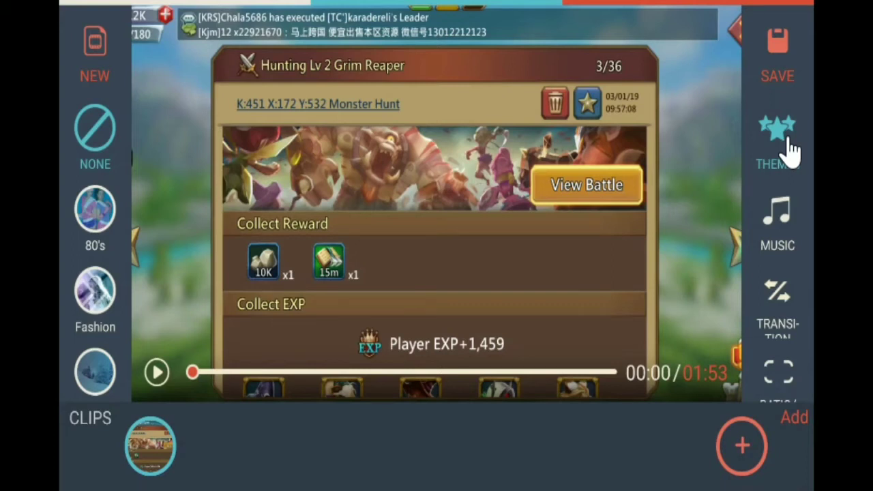
left_click_drag(102, 302, 102, 198)
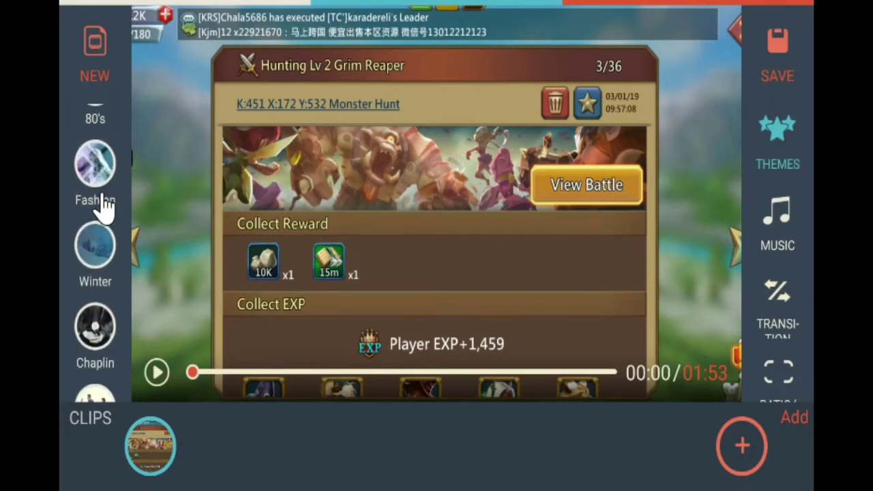
left_click_drag(99, 324, 101, 263)
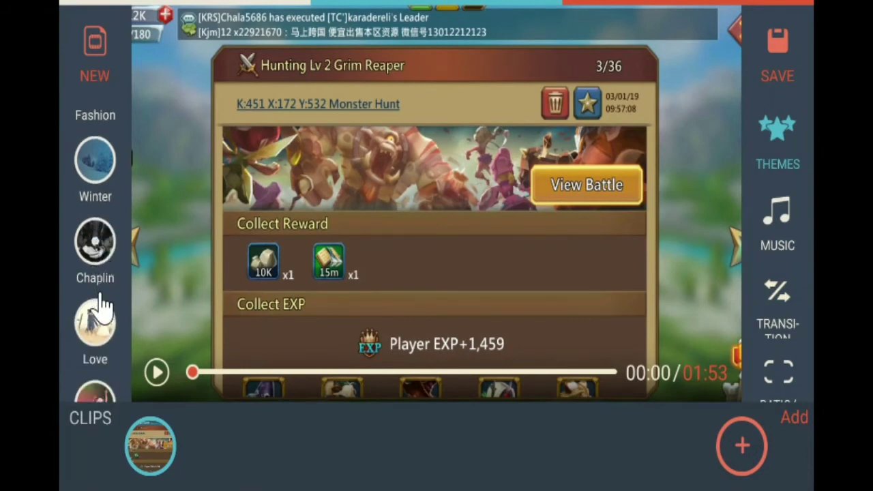
left_click(96, 240)
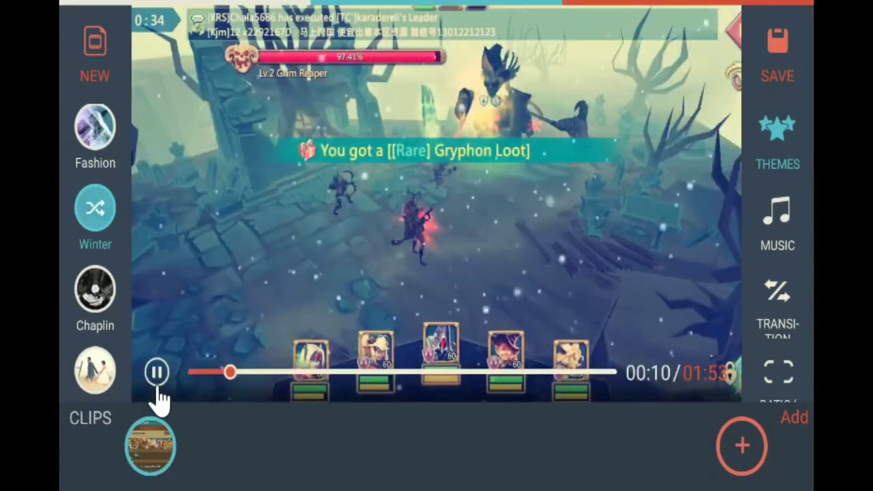
left_click(157, 382)
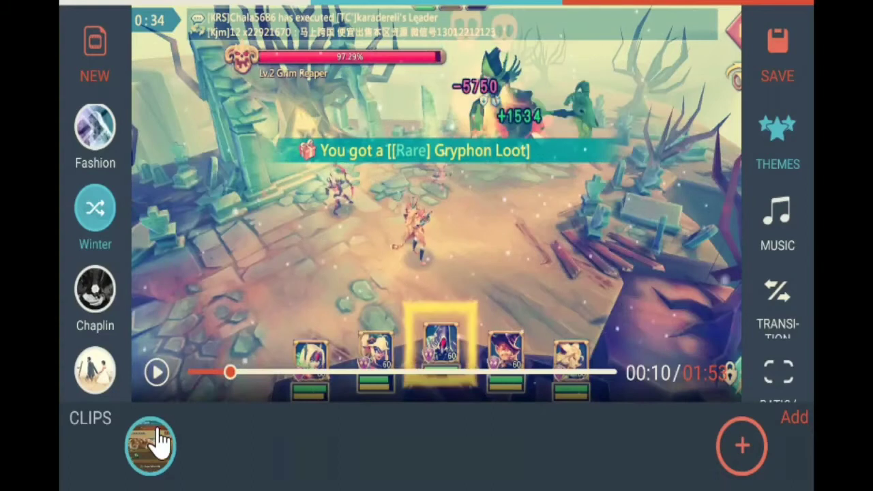
left_click(159, 444)
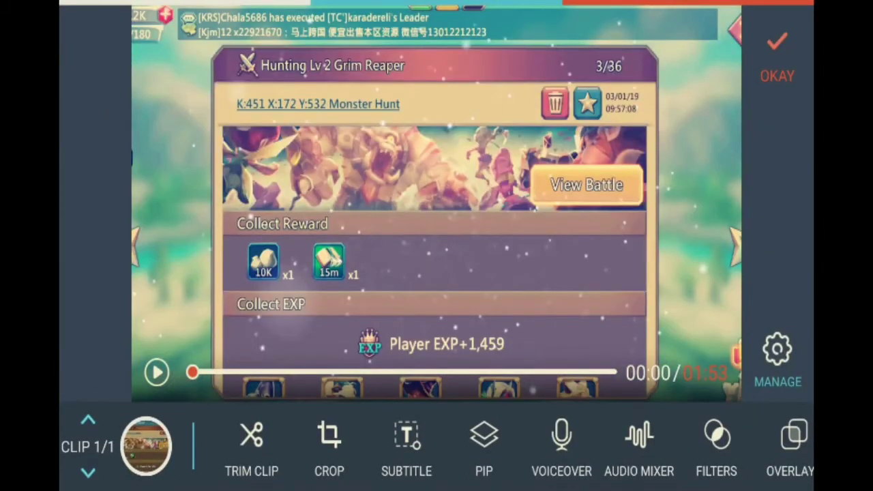
Try lowering the clip's original audio and the music to 15% in Audio Mixer, then cancel
left_click(564, 450)
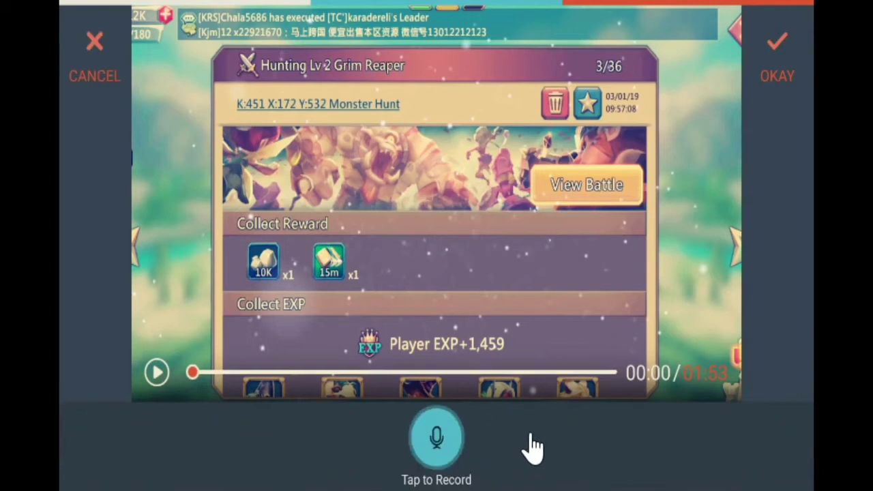
left_click(102, 55)
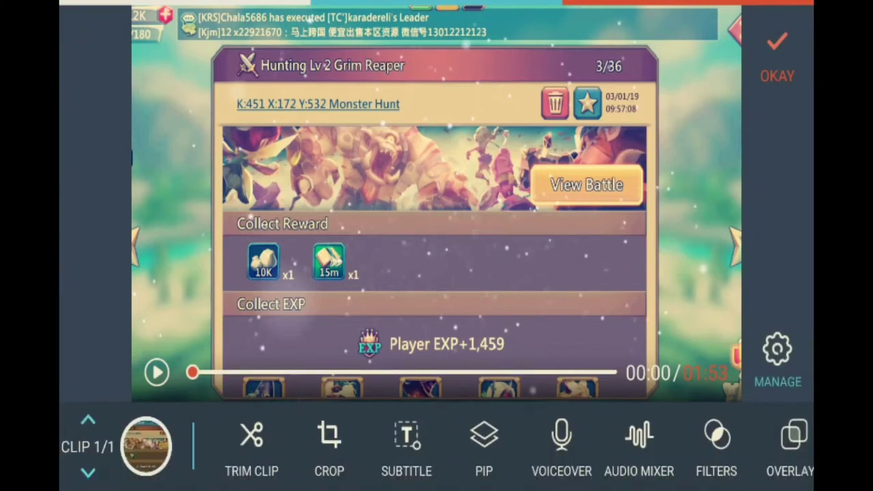
left_click(640, 451)
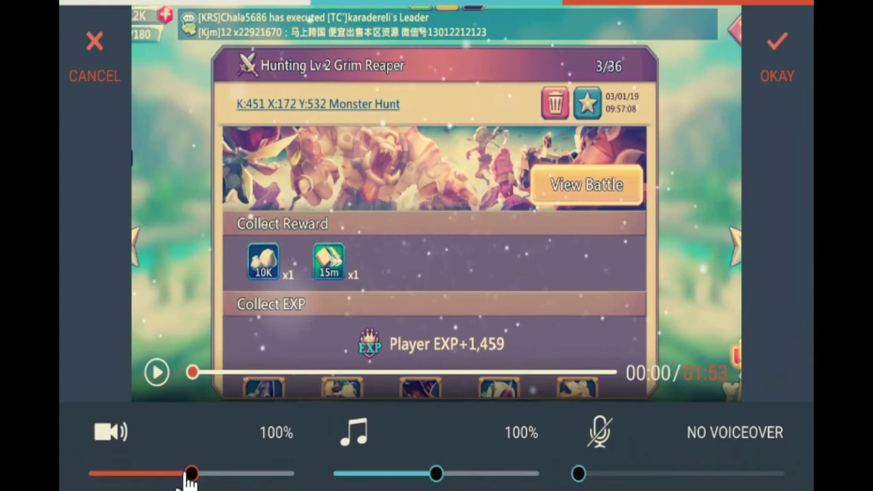
left_click_drag(191, 474, 136, 474)
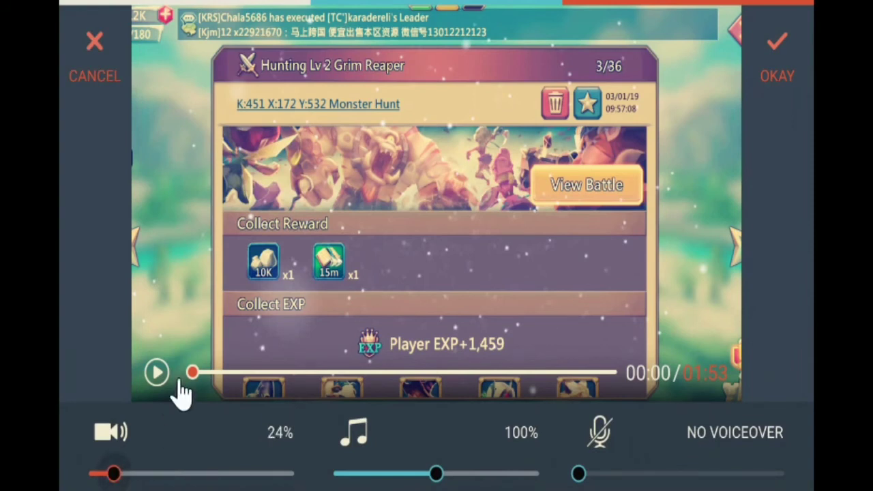
left_click(155, 375)
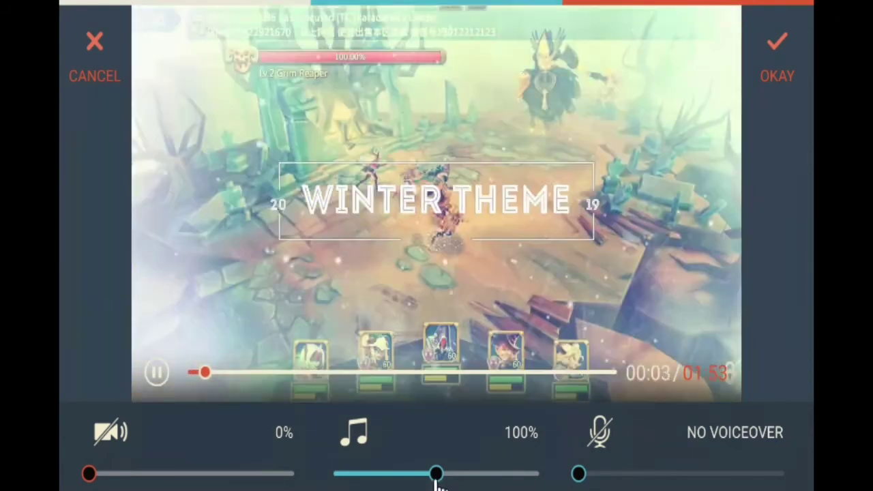
left_click_drag(437, 477, 352, 483)
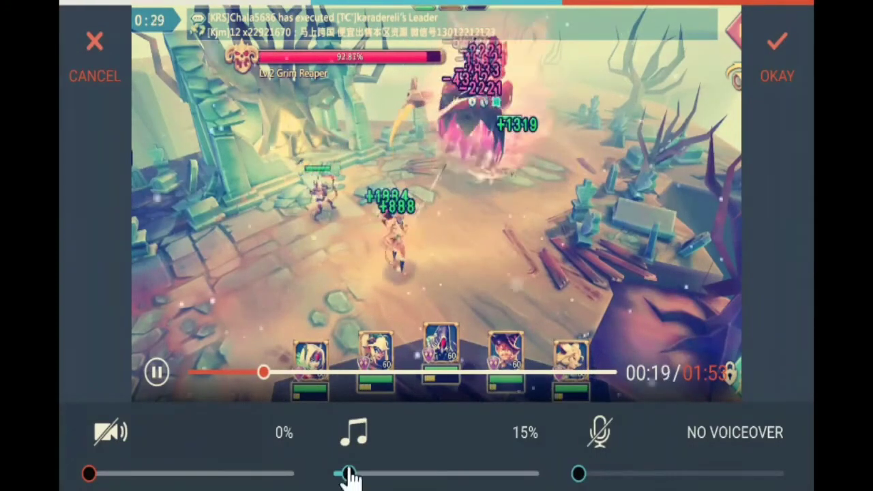
left_click(98, 59)
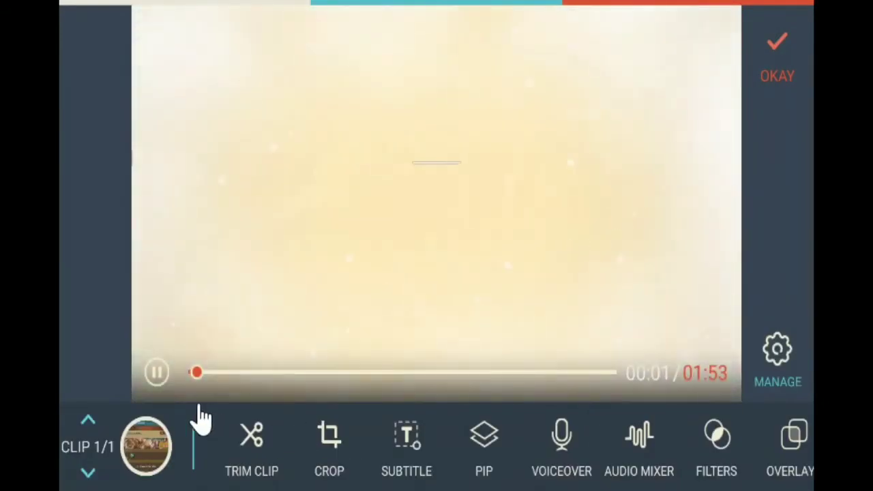
left_click(160, 381)
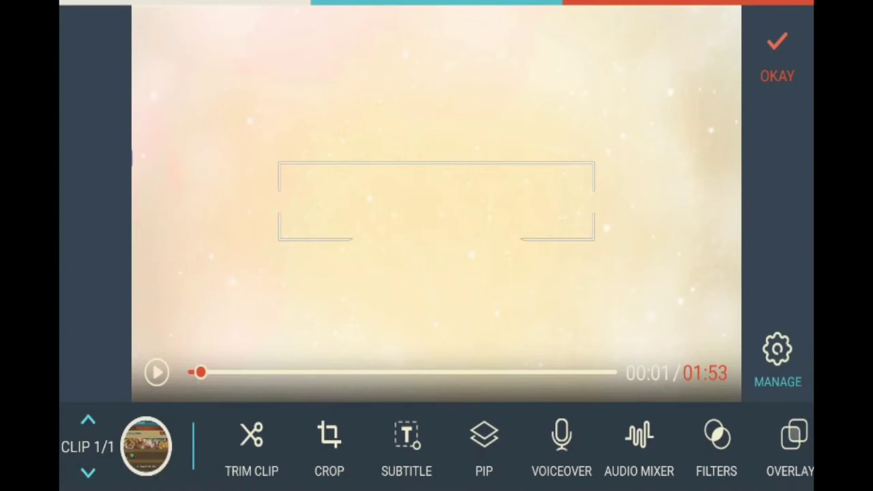
Return to the main editor and change the project theme from Winter to None
left_click(778, 77)
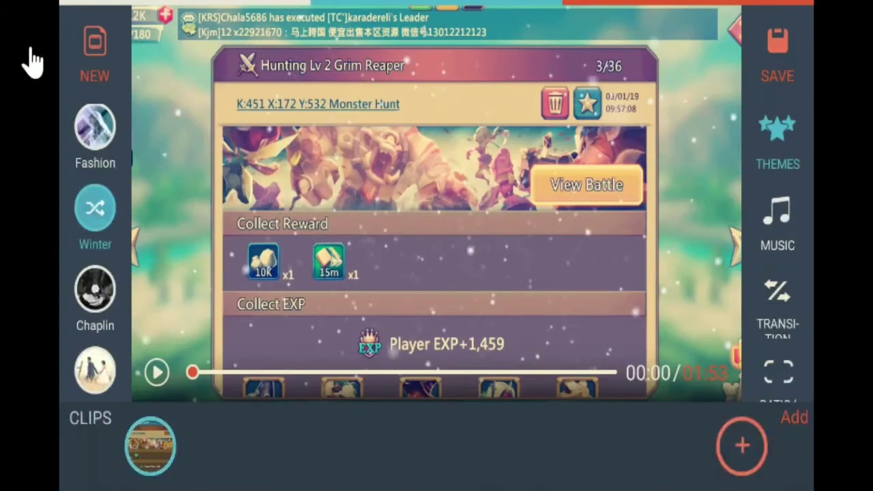
left_click_drag(101, 179, 111, 362)
left_click(101, 130)
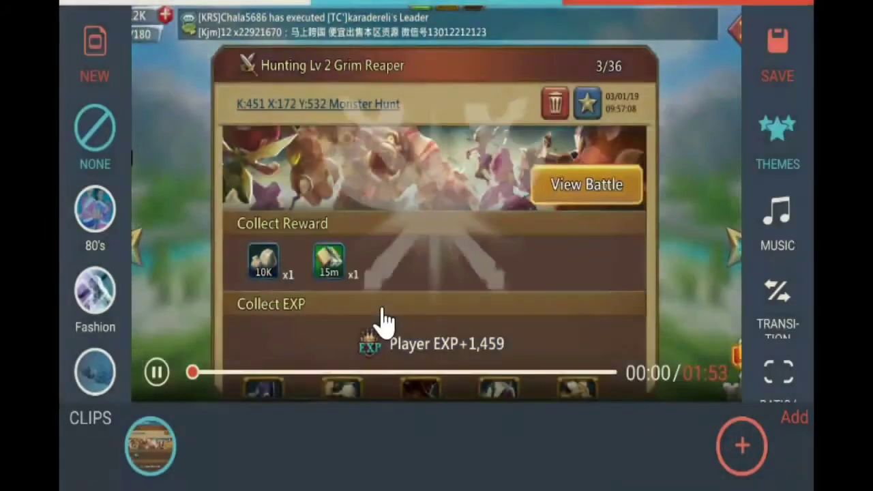